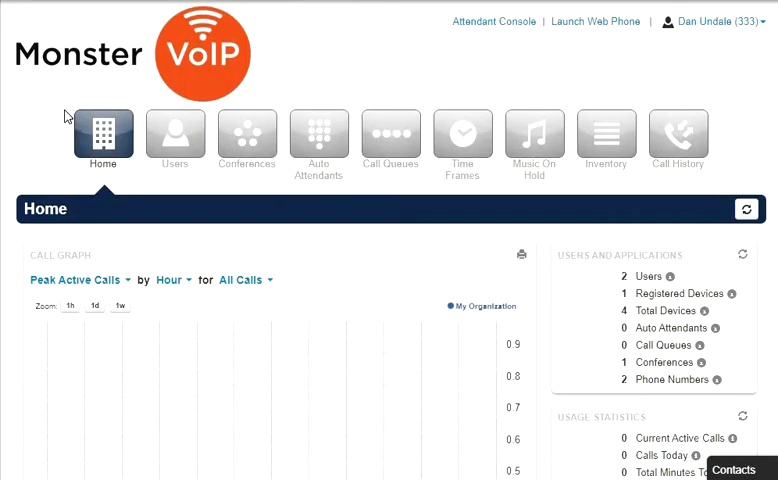
- Check the empty Auto Attendants page, then view the Inventory phone numbers list
click(312, 137)
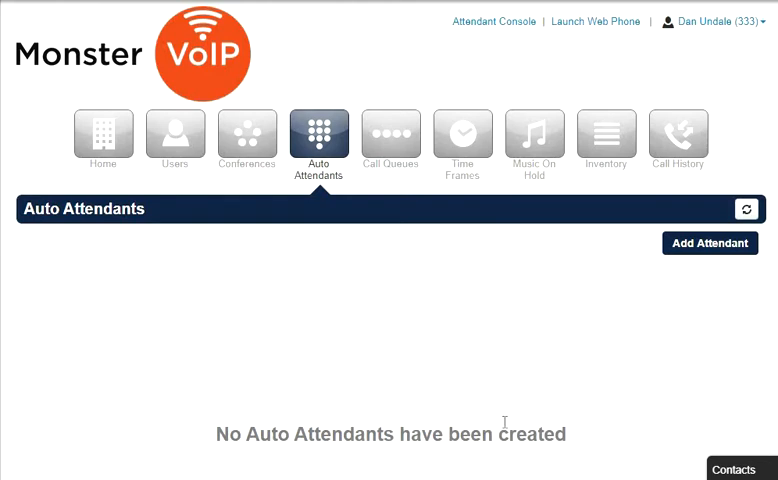
click(606, 140)
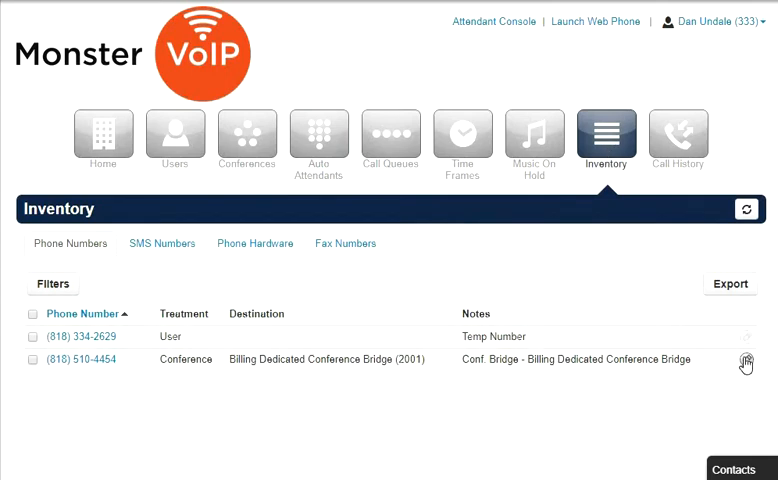
click(746, 362)
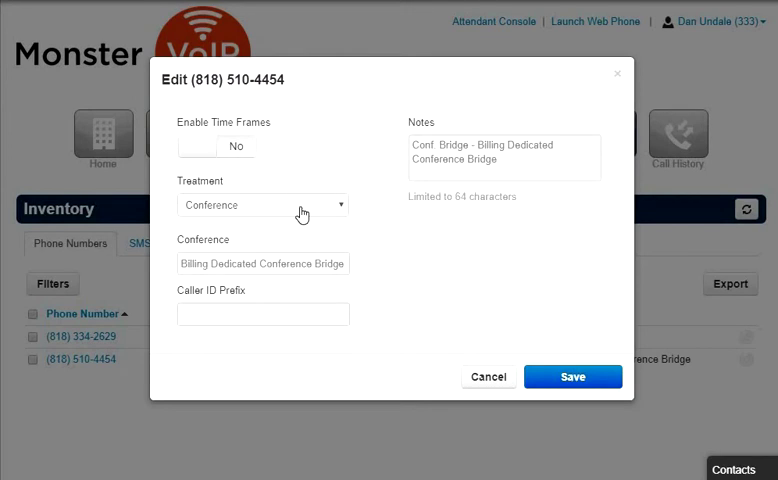
click(303, 205)
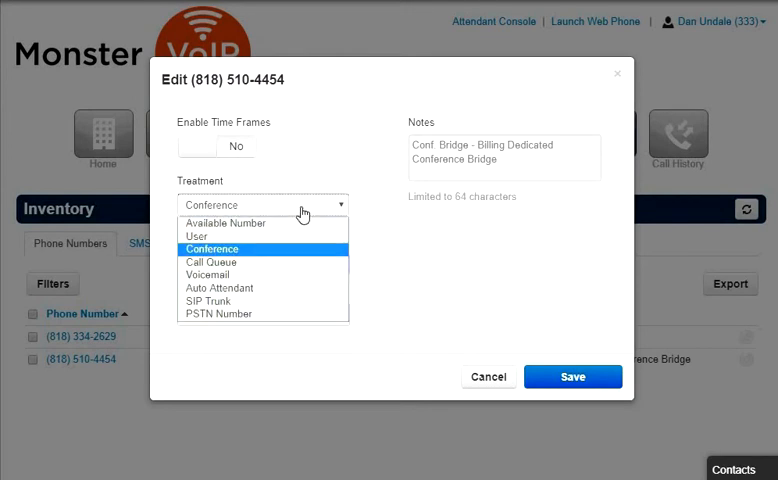
click(262, 288)
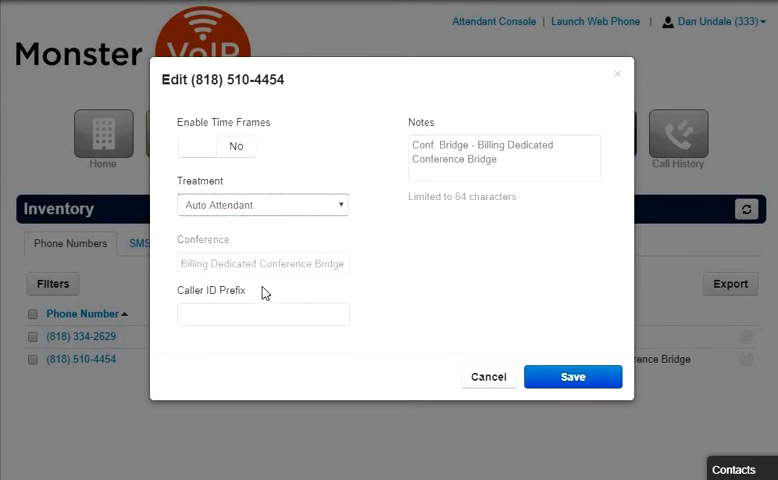
click(257, 263)
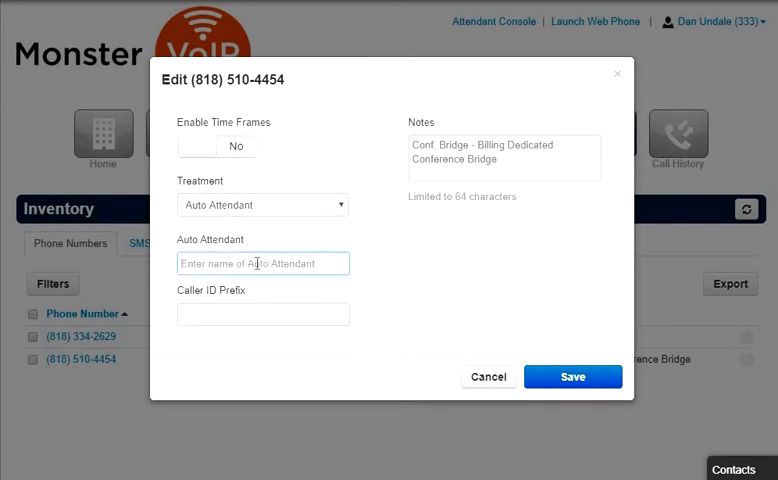
click(486, 377)
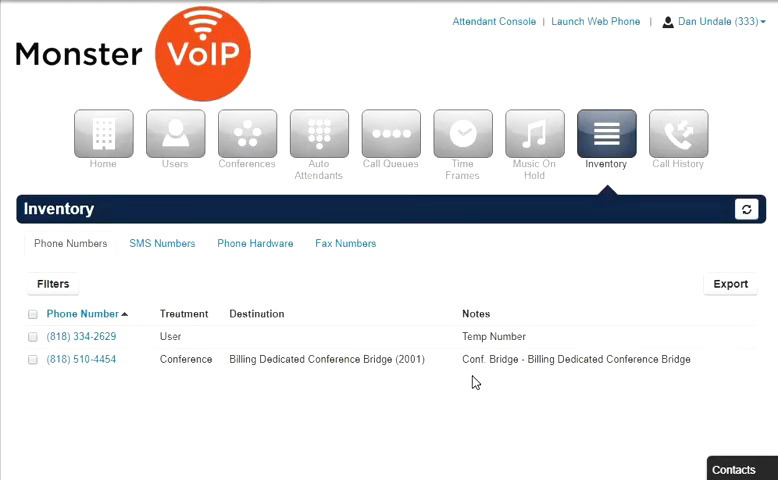
- Fill in new attendant 'Main Number SS', extension 2005, time frame 'default (all the time)'
click(326, 143)
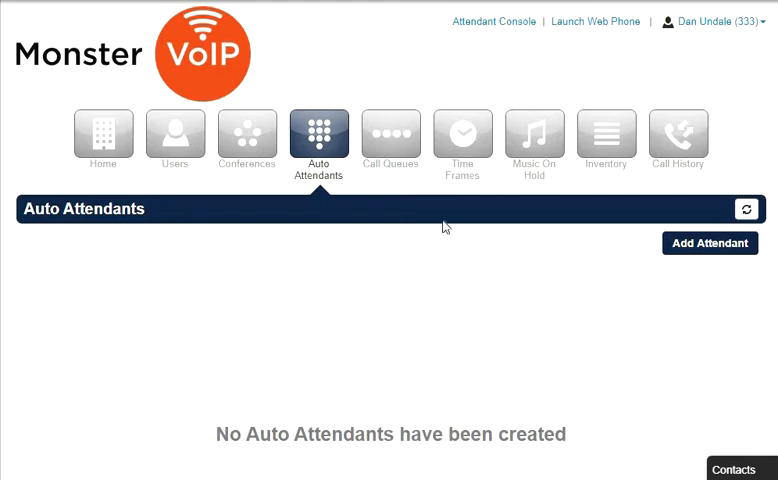
click(718, 246)
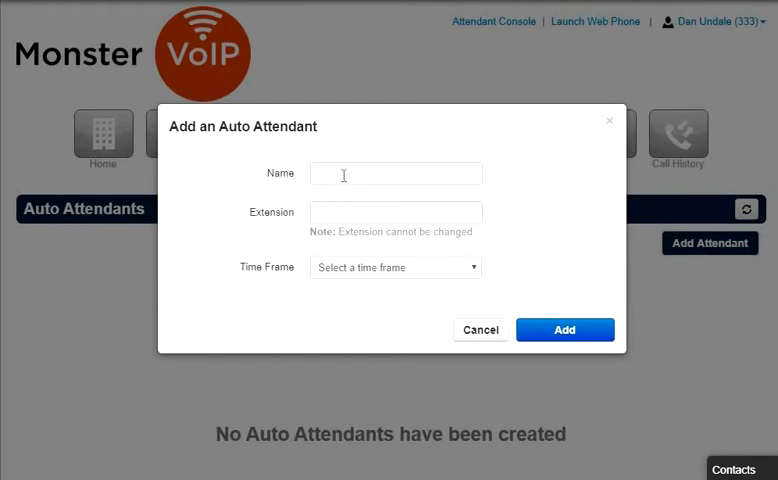
click(344, 172)
text(Main Number SS)
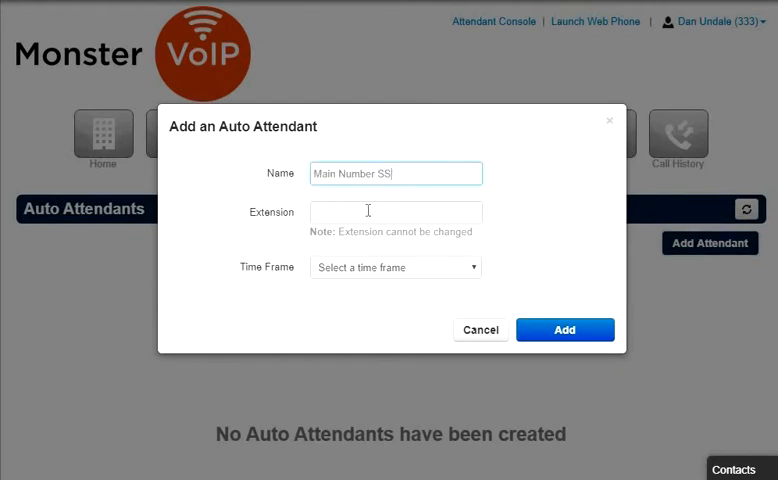
click(366, 211)
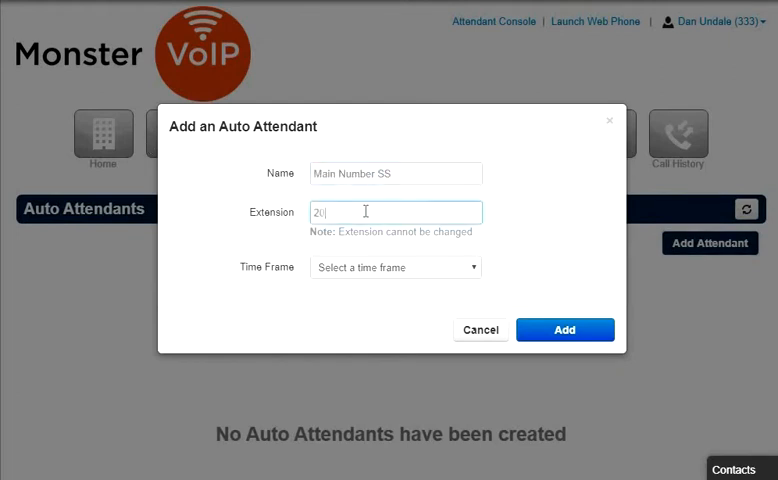
text(05)
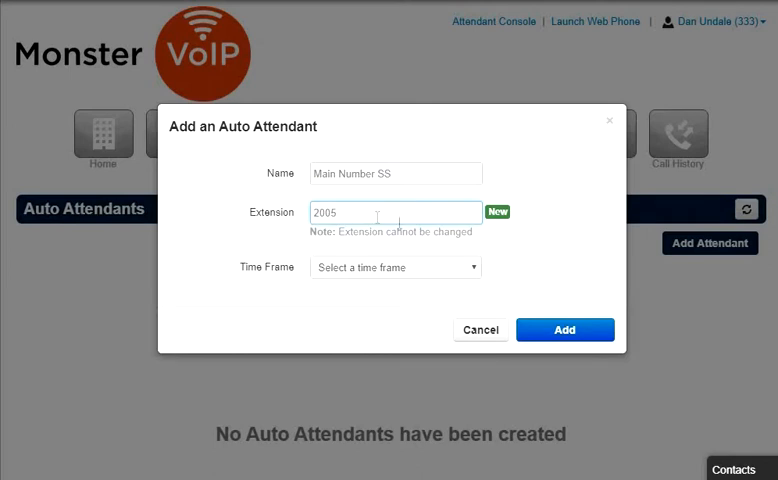
click(470, 267)
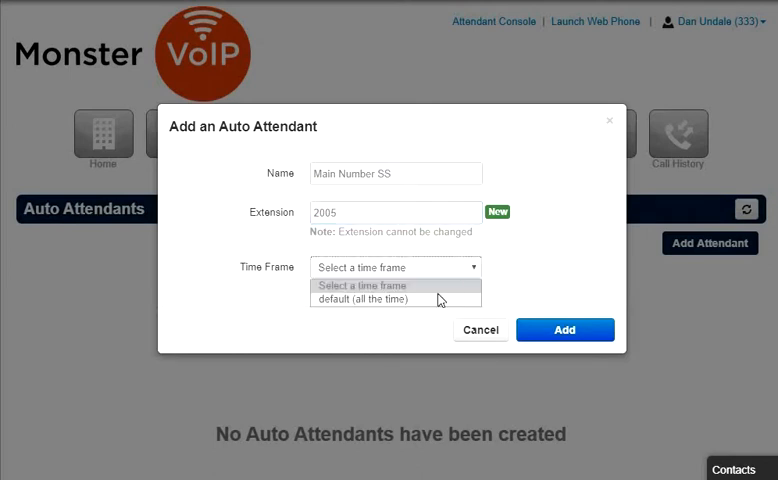
click(430, 299)
click(440, 267)
click(434, 300)
- Add the attendant and choose Song2.wav as a new intro greeting file
click(547, 330)
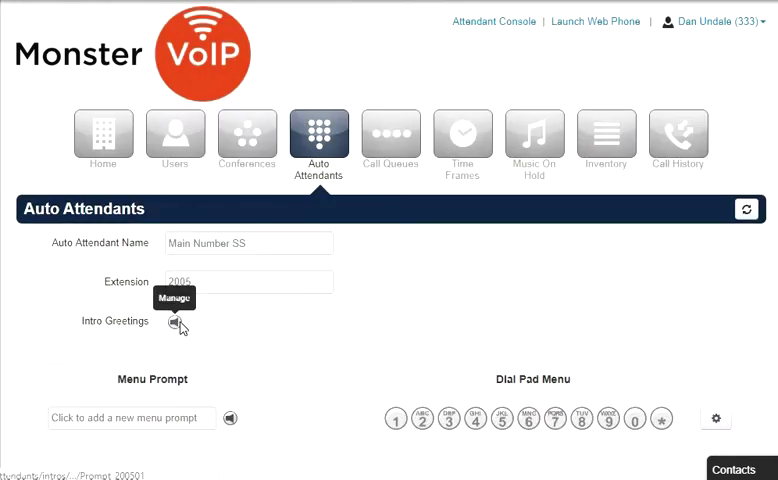
click(178, 323)
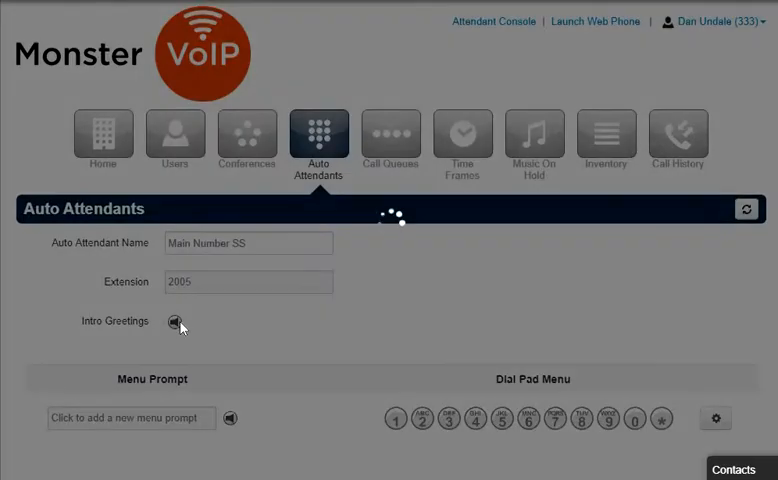
click(500, 404)
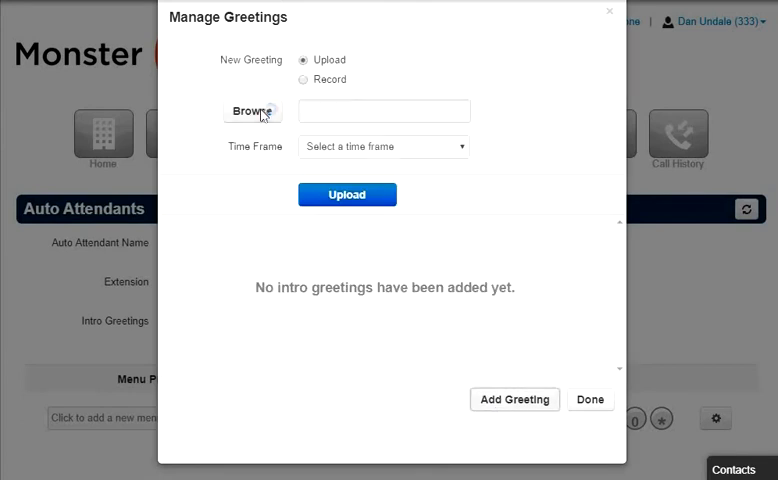
click(257, 111)
double_click(130, 110)
- Upload the Song2.wav greeting for the Default time frame and finish managing greetings
click(347, 194)
click(385, 146)
click(330, 181)
click(385, 146)
click(330, 181)
click(347, 194)
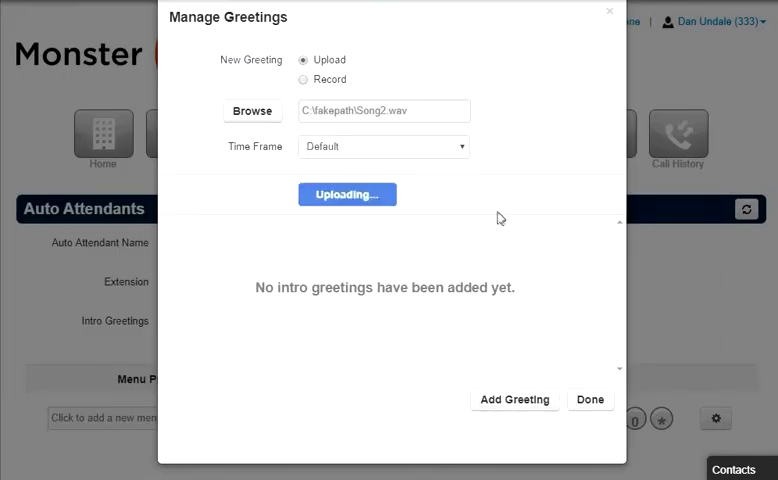
click(590, 399)
scroll(400, 300, down, 5)
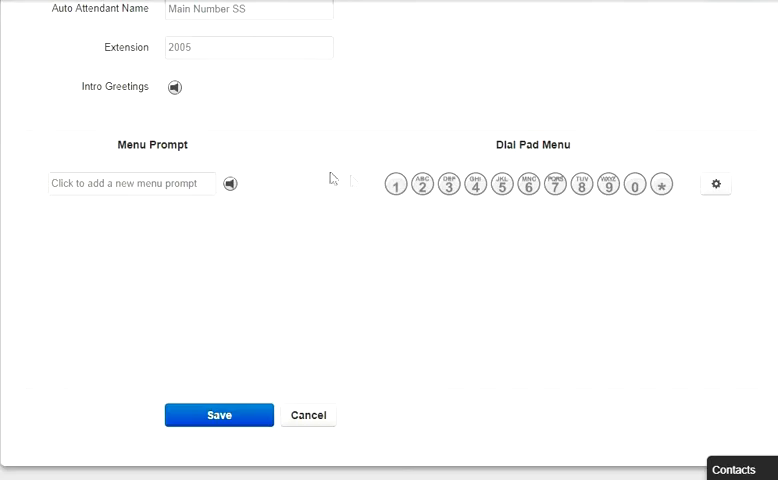
- Route dial pad key 1 to user 2003 (New User) and save it
click(395, 184)
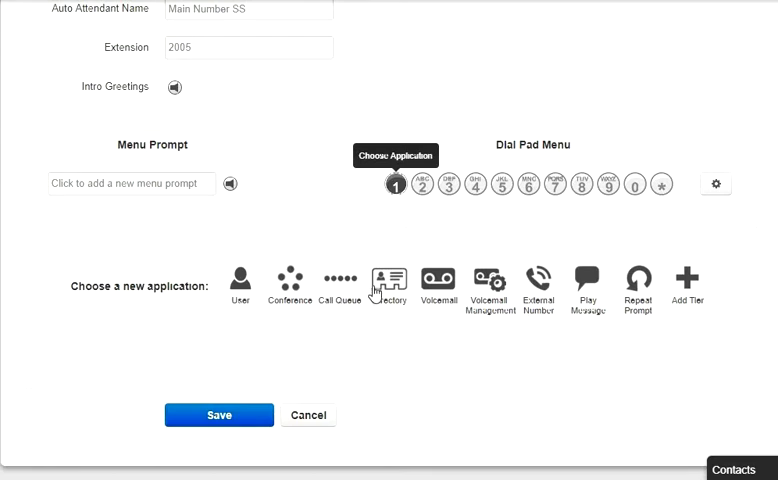
click(249, 285)
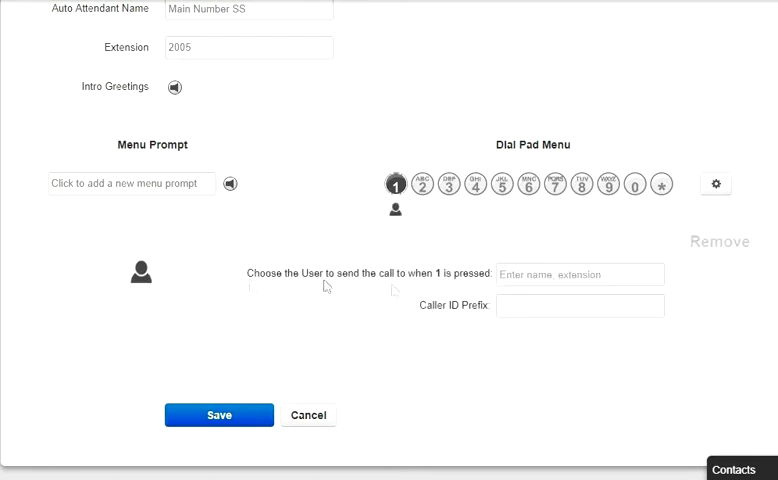
click(539, 274)
text(b)
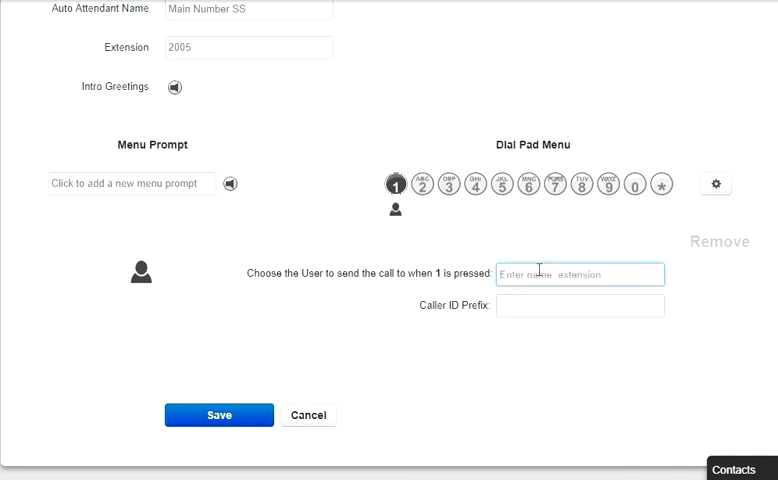
key(BackSpace)
text(Bas)
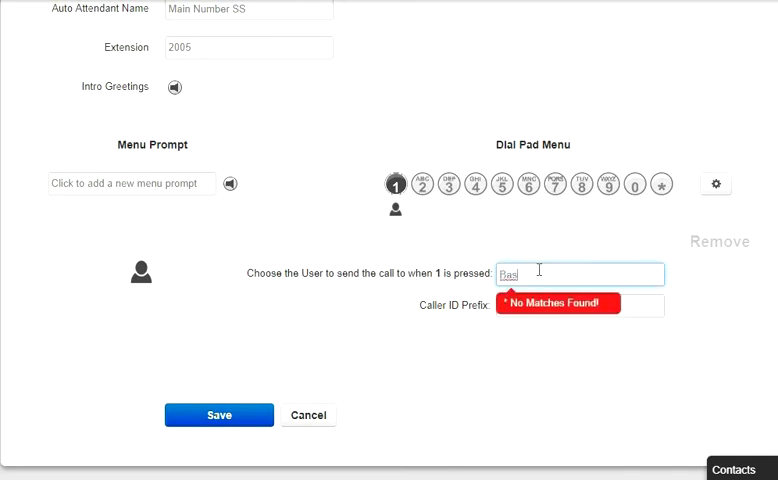
text(ic)
key(BackSpace)
key(BackSpace)
key(BackSpace)
text(New)
key(Down)
key(Tab)
text(Call_from_SS_)
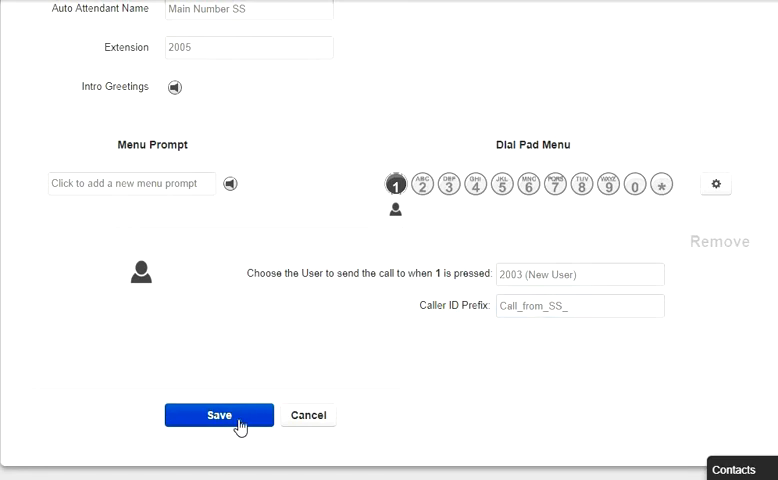
click(240, 424)
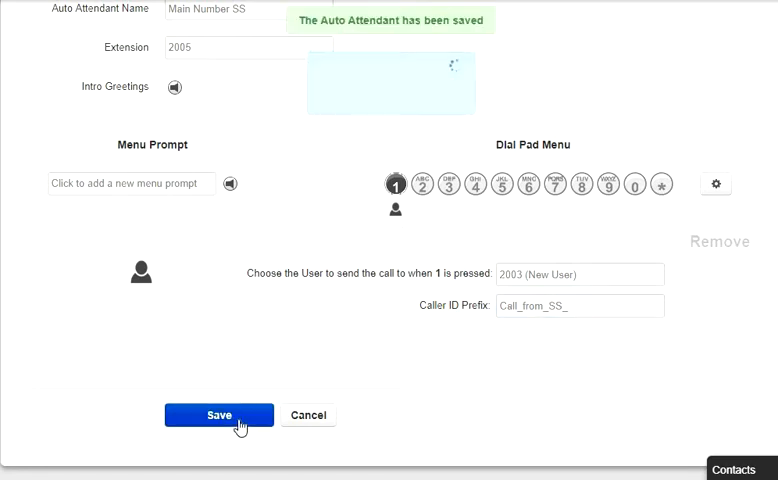
- Route key 2 to the Billing Dedicated Conference Bridge and save it
click(421, 184)
click(280, 278)
click(590, 276)
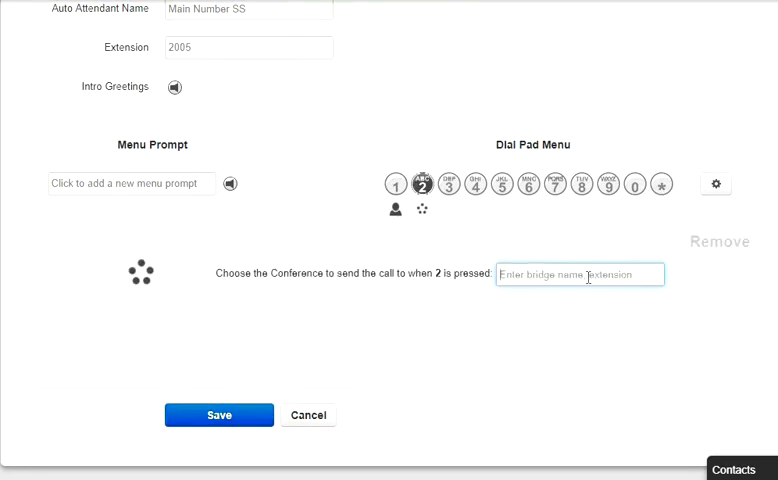
text(Con)
click(586, 299)
click(219, 416)
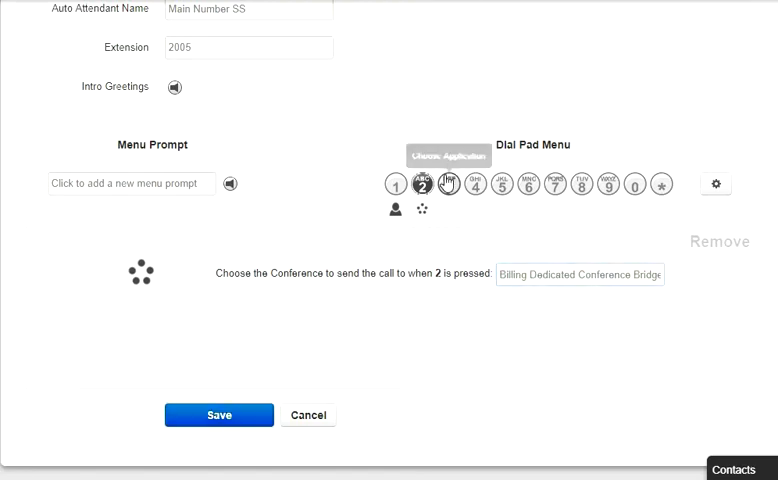
- Route key 3 to call queue 2009, announcing average wait time, caller ID prefix Call_from_SS_, and save
click(448, 184)
click(343, 278)
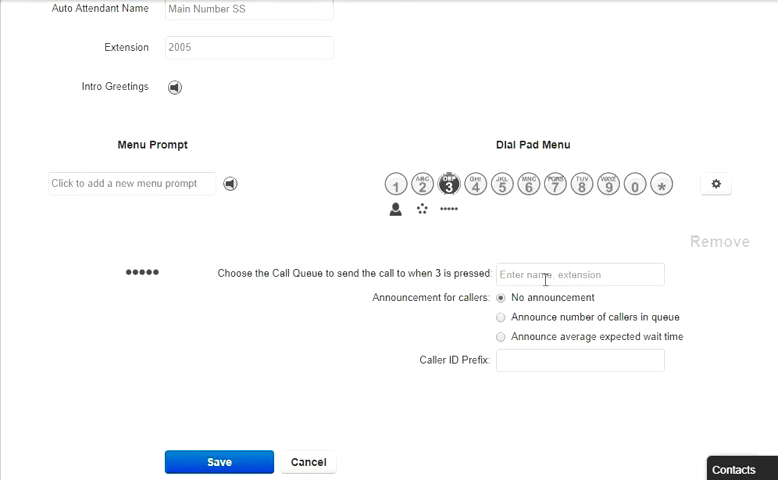
click(548, 274)
text(Supo)
key(BackSpace)
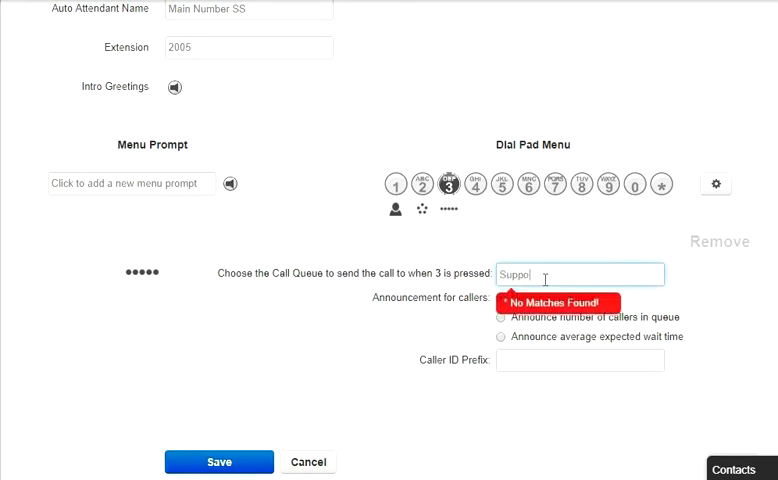
key(BackSpace)
key(BackSpace)
key(BackSpace)
text(2009)
click(524, 300)
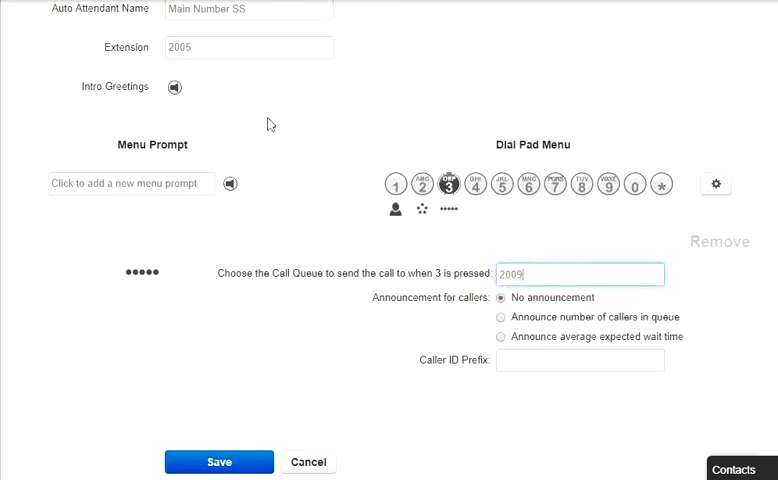
click(500, 336)
click(508, 361)
key(ctrl+v)
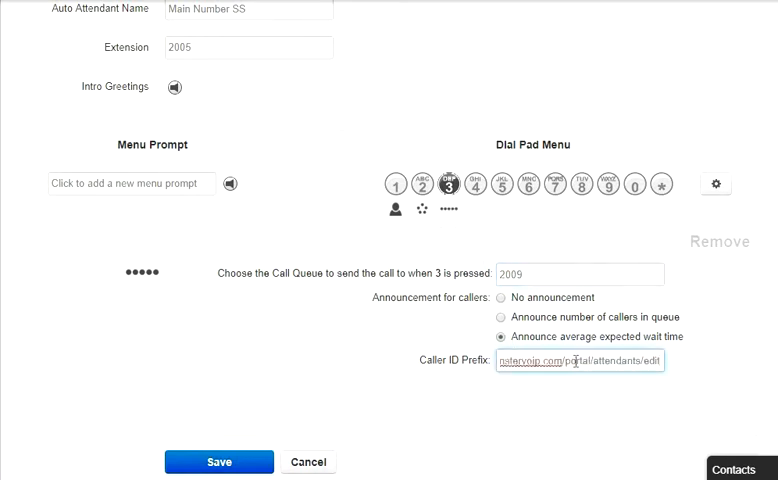
key(ctrl+z)
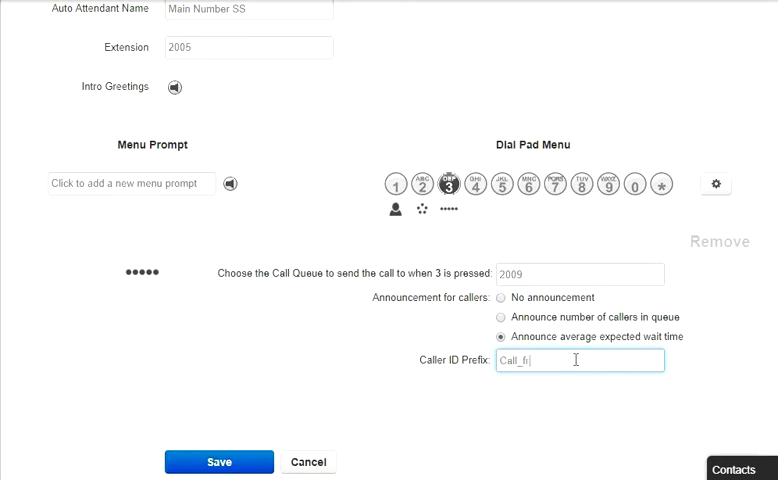
text(_SS_)
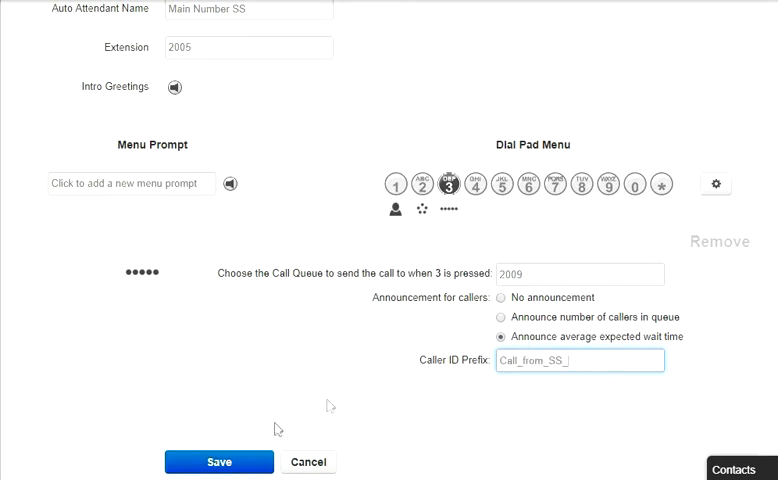
click(219, 461)
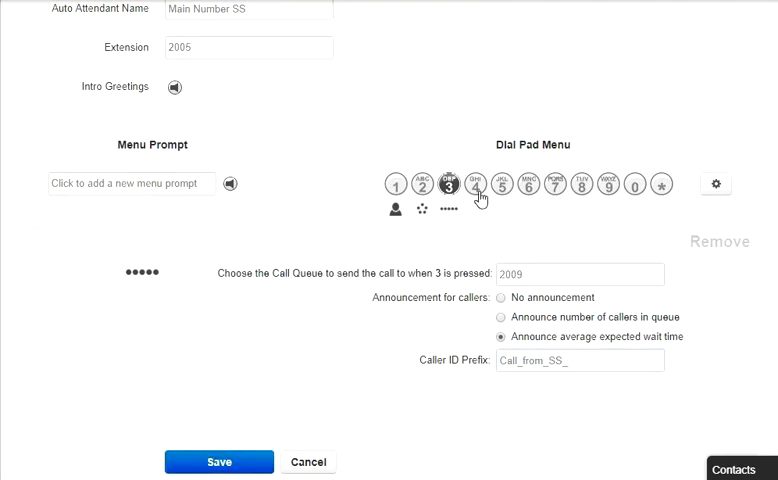
- Make key 4 play the company directory and save it
click(475, 184)
click(389, 285)
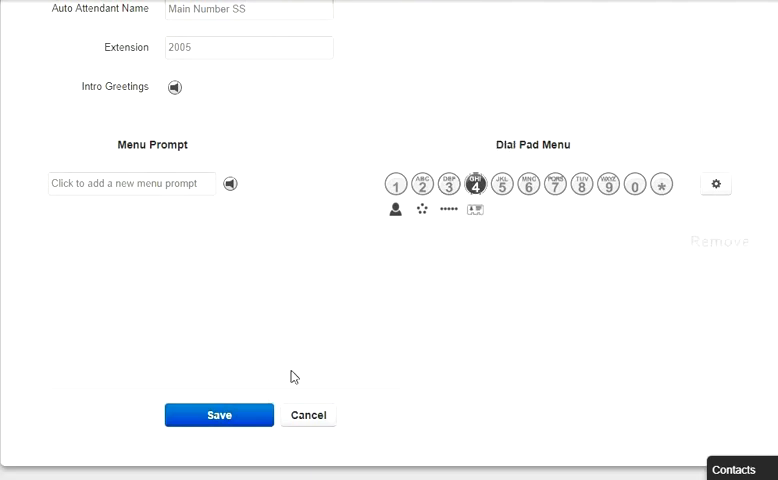
click(219, 415)
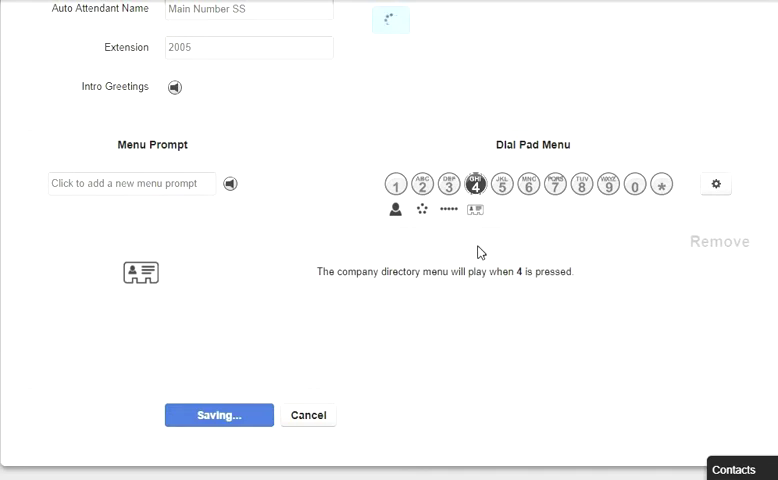
- Send key 5 to voicemail box 2003 (New User) and save it
click(502, 184)
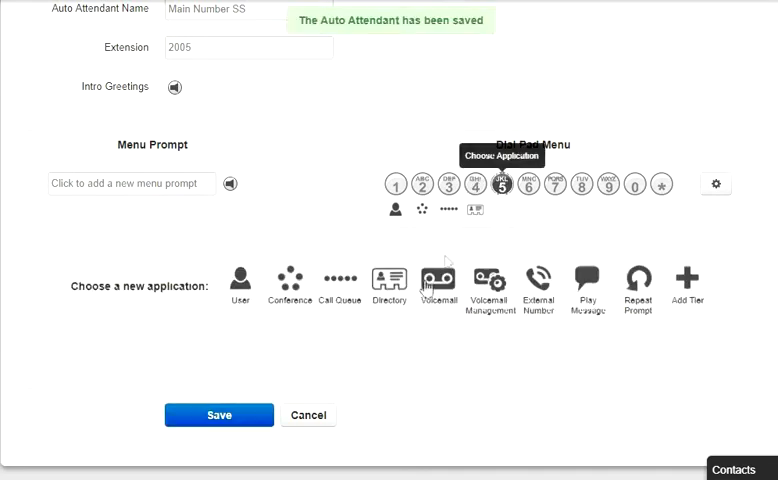
click(425, 283)
text(new)
click(530, 324)
click(219, 415)
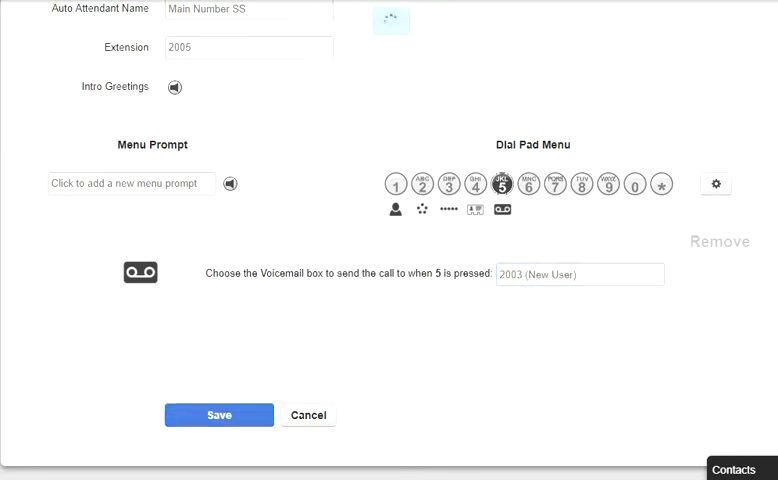
- Give key 6 the voicemail management prompt and save it
click(528, 184)
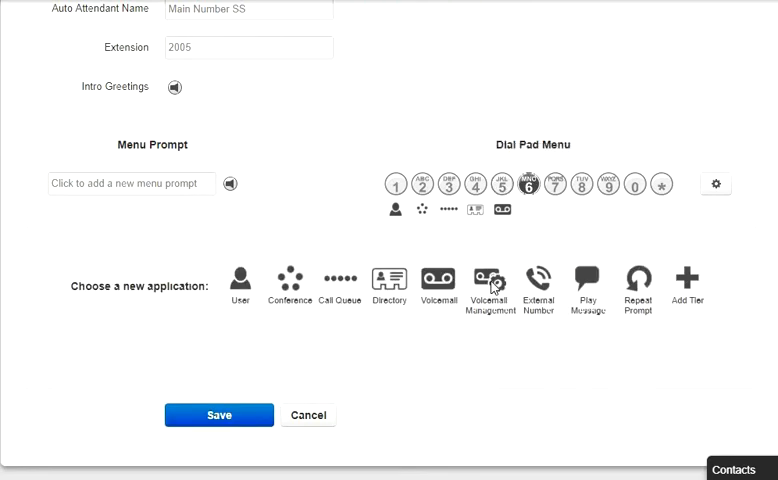
click(490, 285)
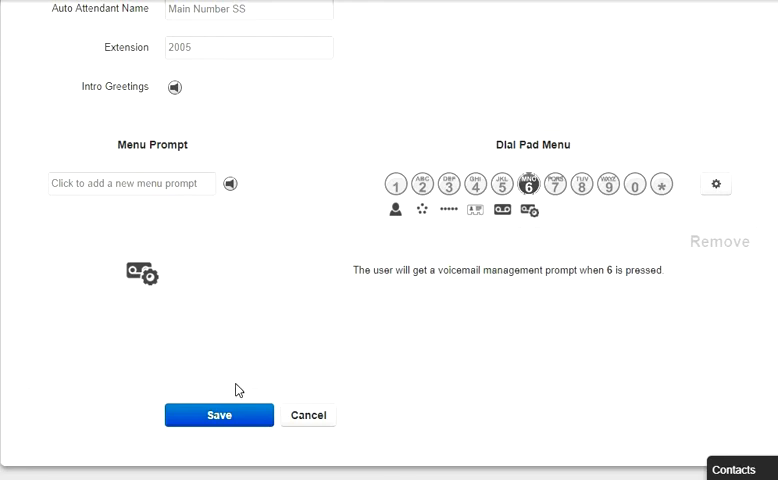
click(237, 414)
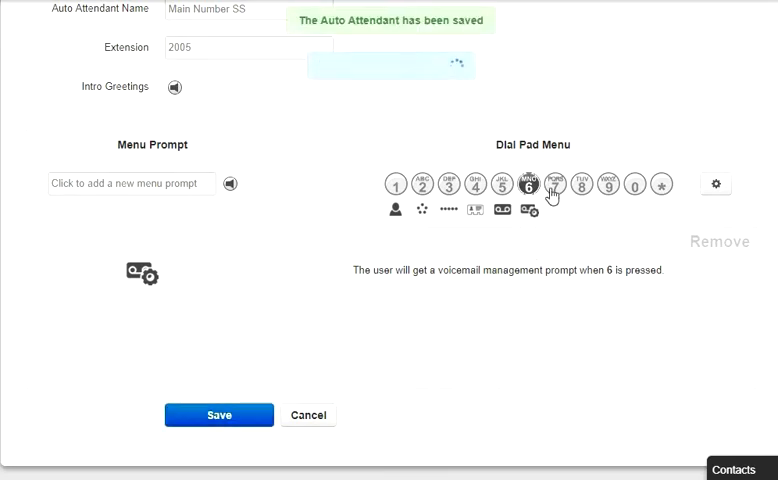
click(556, 185)
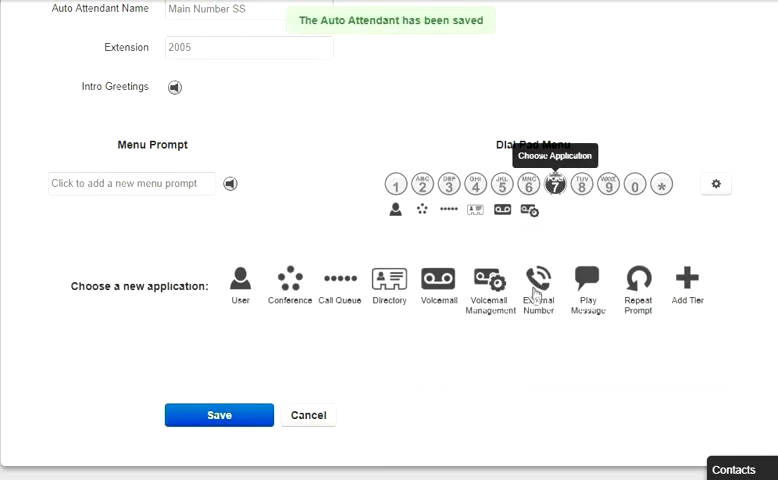
click(538, 282)
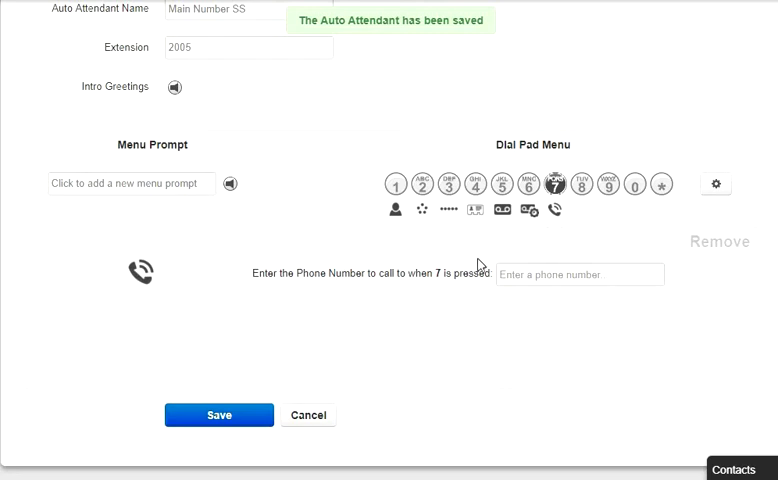
click(515, 274)
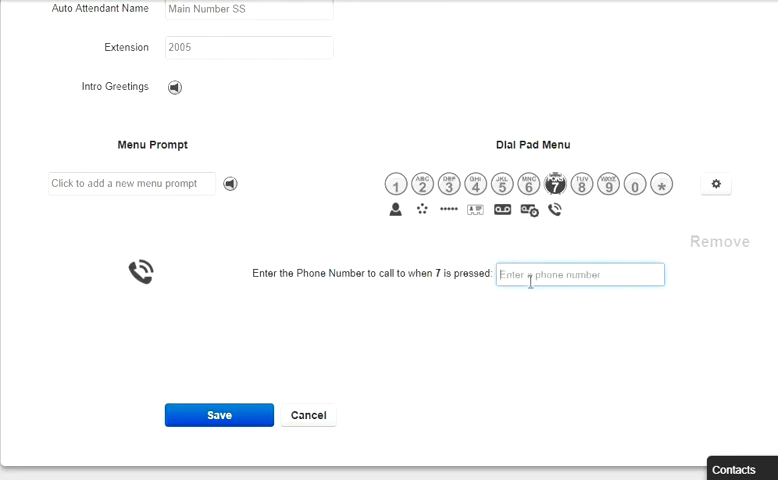
click(219, 415)
- Make key 8 play a message, uploading Song2.wav as the new Greetings audio
click(583, 186)
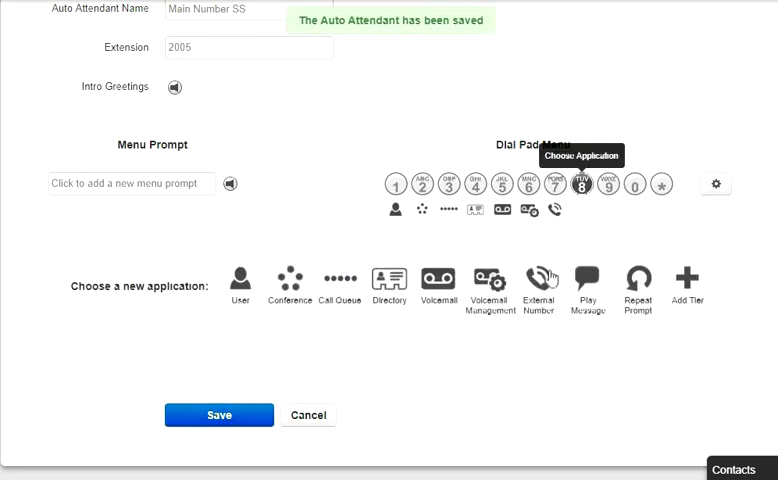
click(583, 286)
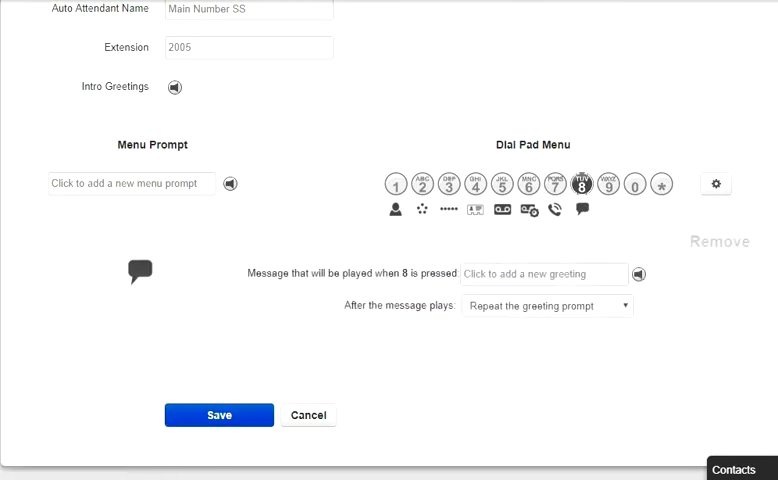
click(517, 274)
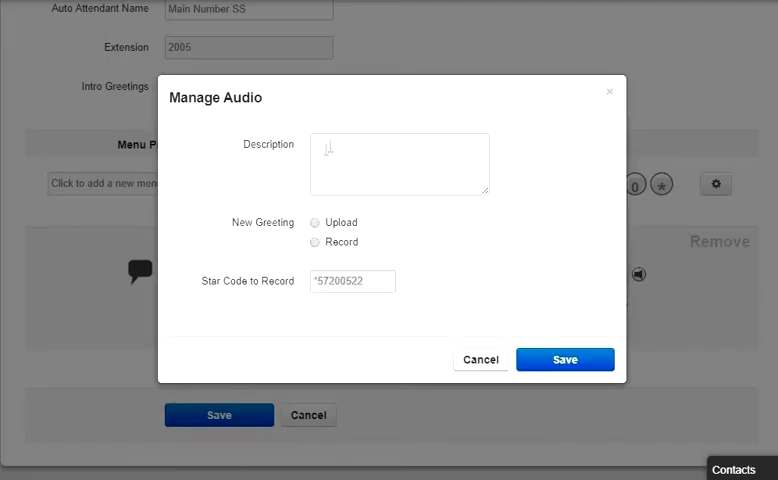
click(399, 163)
text(Greetings)
click(314, 223)
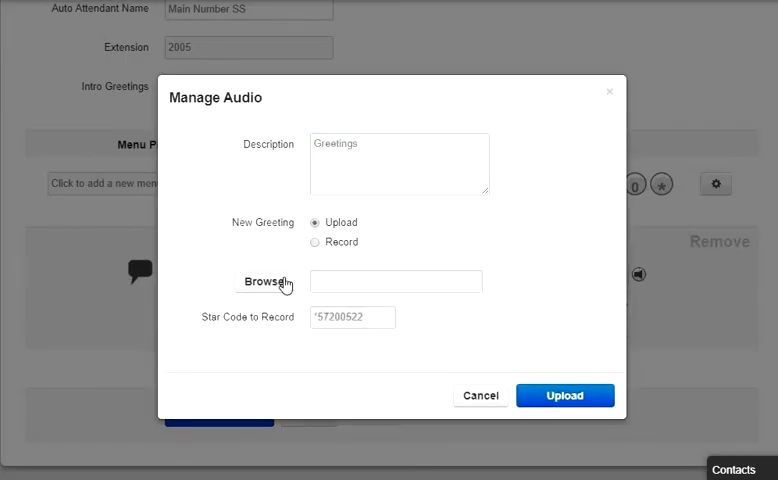
click(264, 280)
click(565, 395)
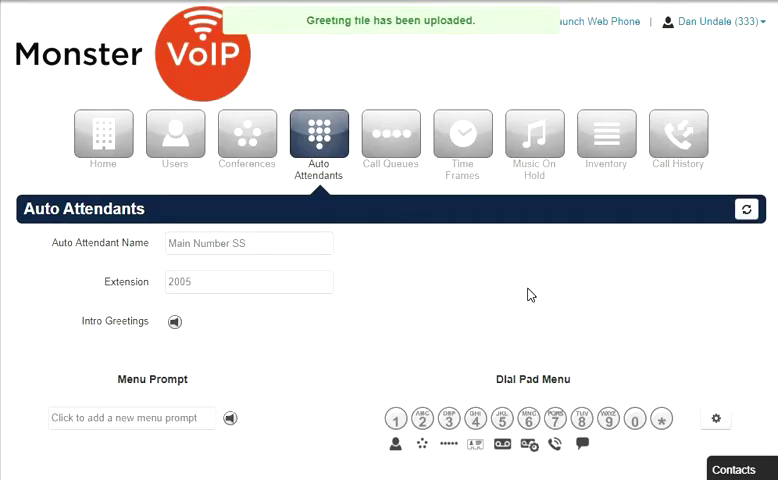
scroll(530, 294, down, 3)
- Set key 8 to follow key 1 after the message plays and save the attendant
click(583, 260)
click(547, 230)
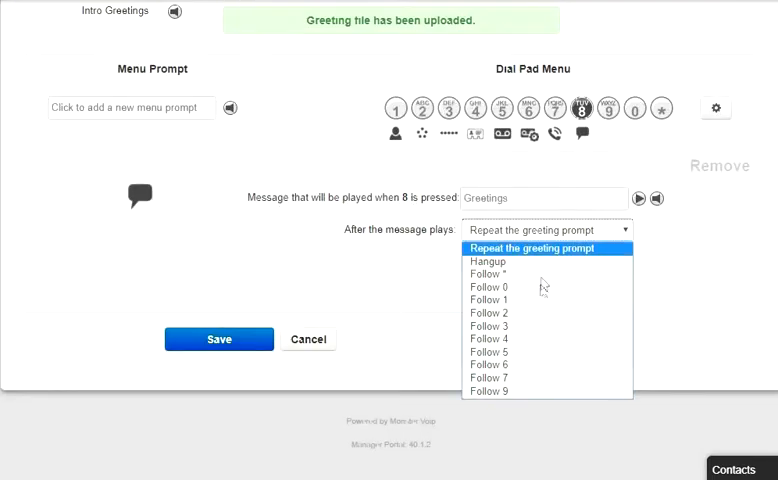
click(489, 300)
click(245, 339)
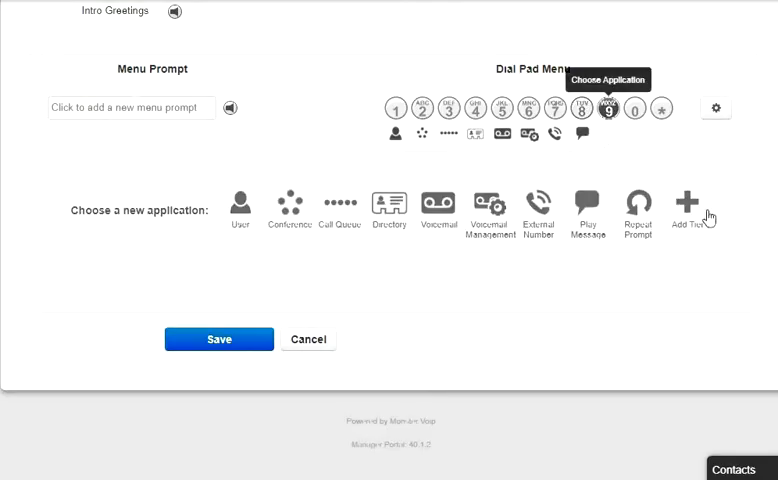
- Add a second tier under key 9 whose key 1 routes to user extension 2002, and save
click(688, 205)
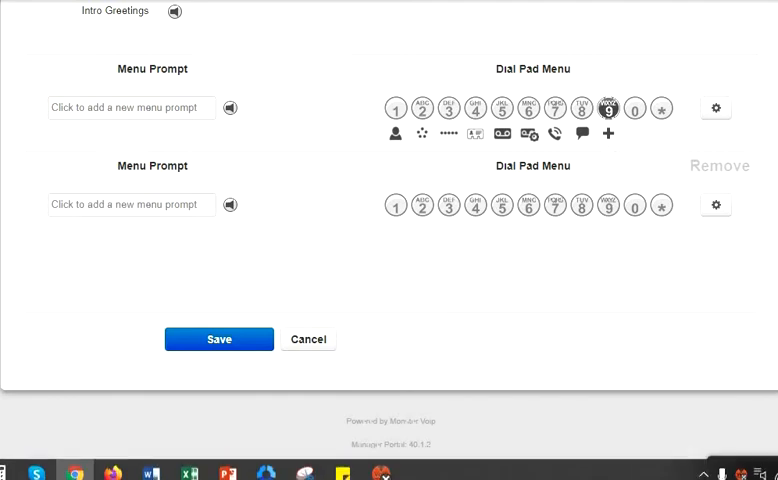
click(396, 207)
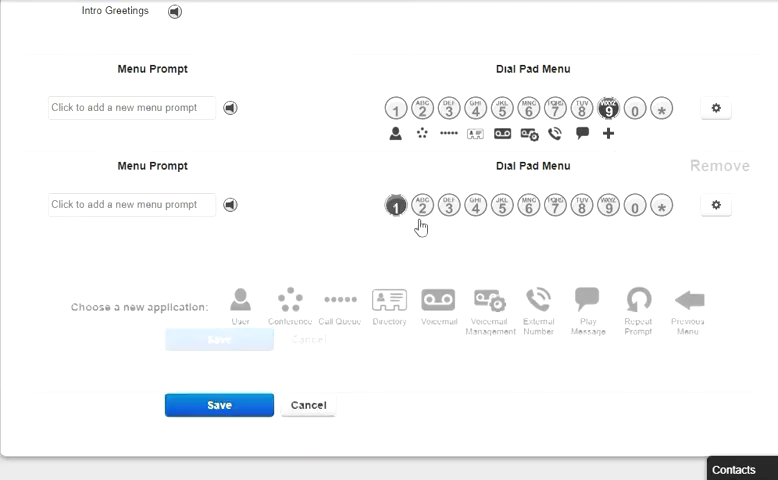
click(238, 306)
click(531, 296)
text(200)
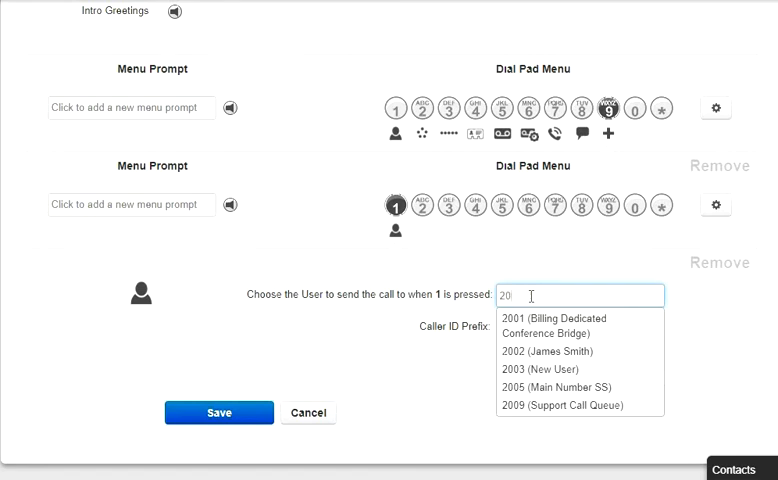
key(Down)
key(Down)
key(Return)
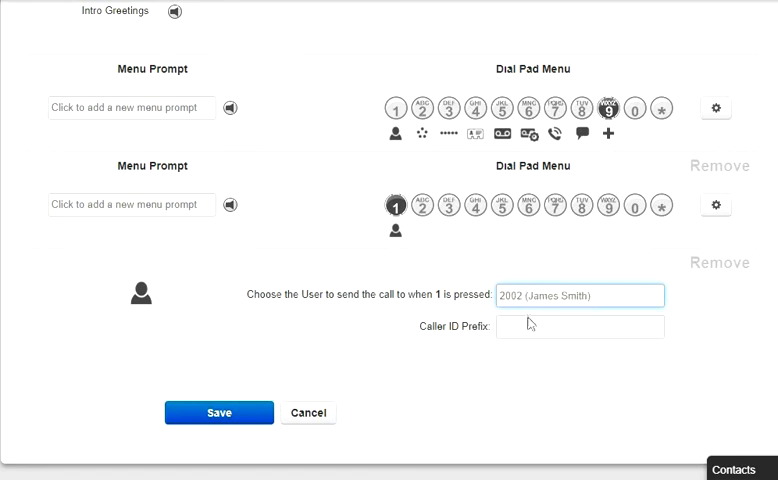
click(219, 412)
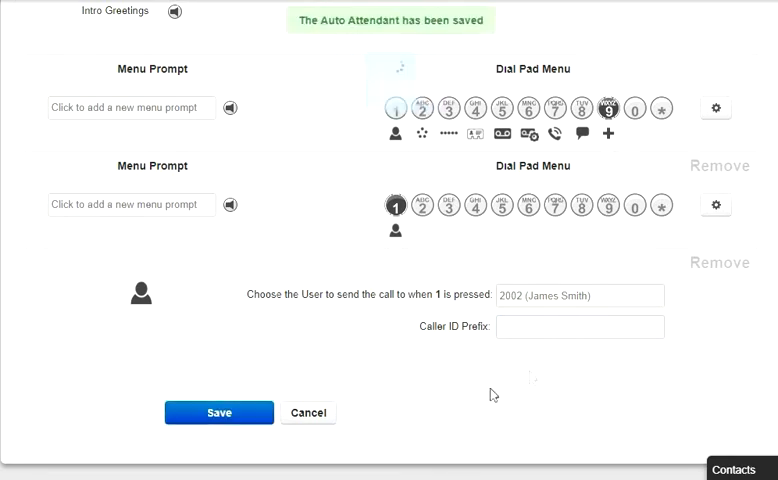
- Make the star key repeat the menu prompt and save the attendant
click(635, 110)
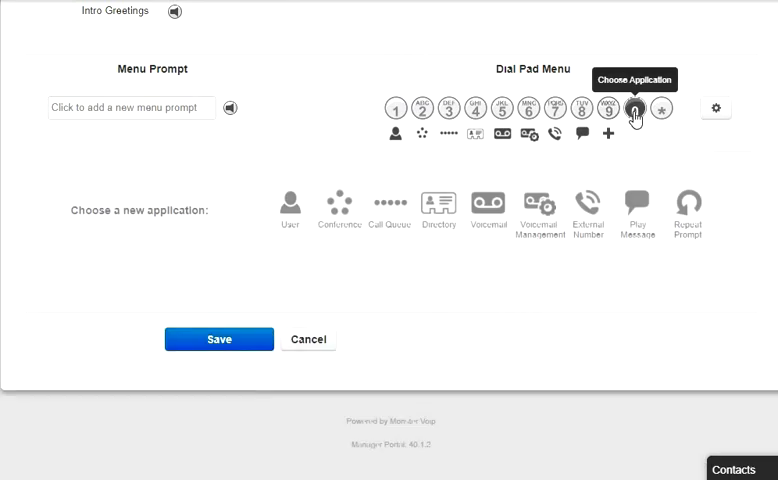
click(661, 110)
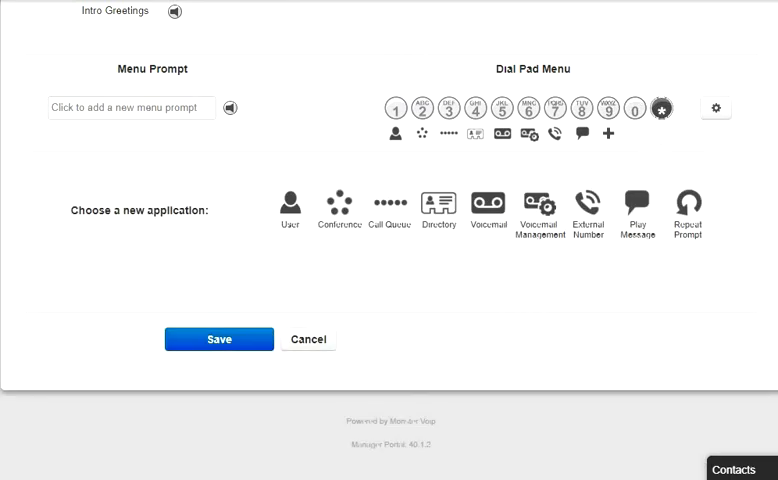
click(690, 206)
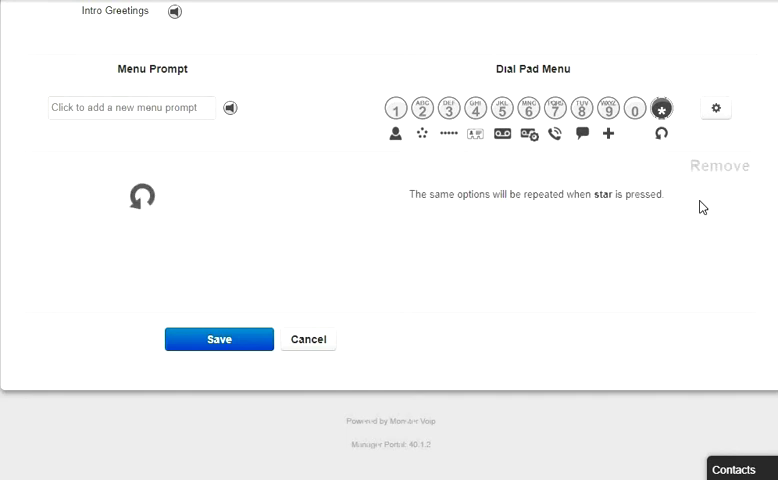
click(258, 339)
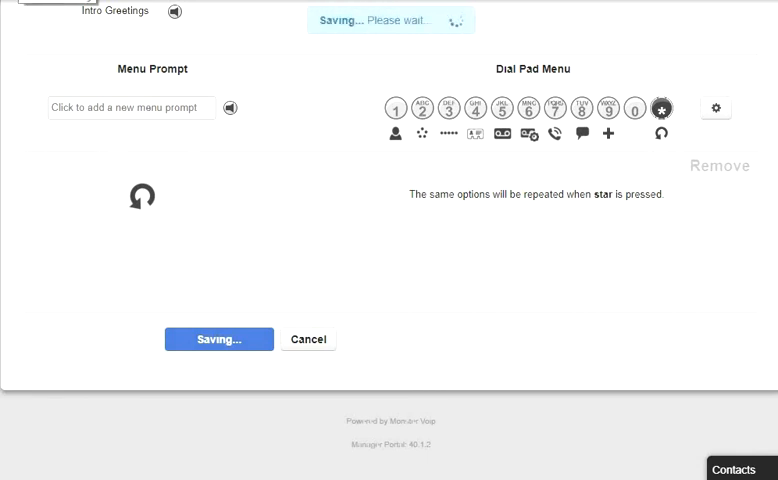
- Set both 'If no key is pressed' and 'If unassigned key is pressed' to Follow 1 and confirm with Done
click(718, 109)
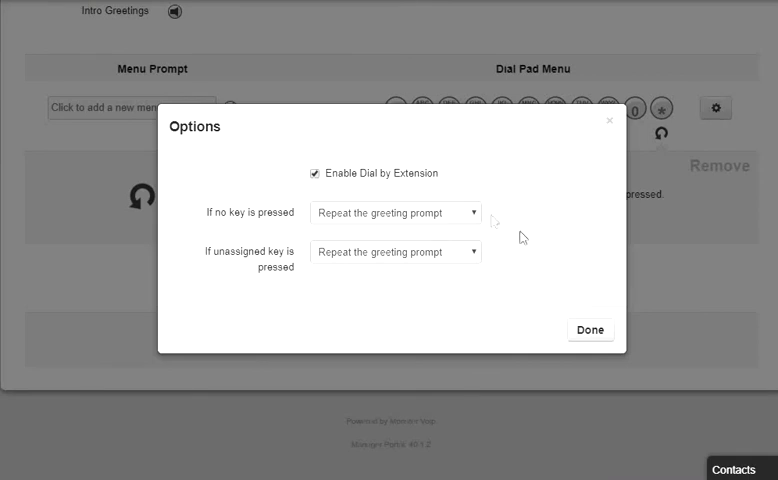
click(470, 214)
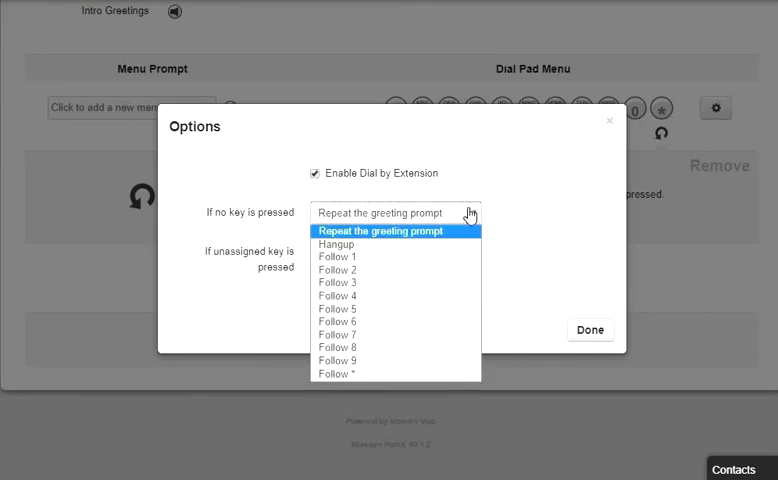
click(404, 258)
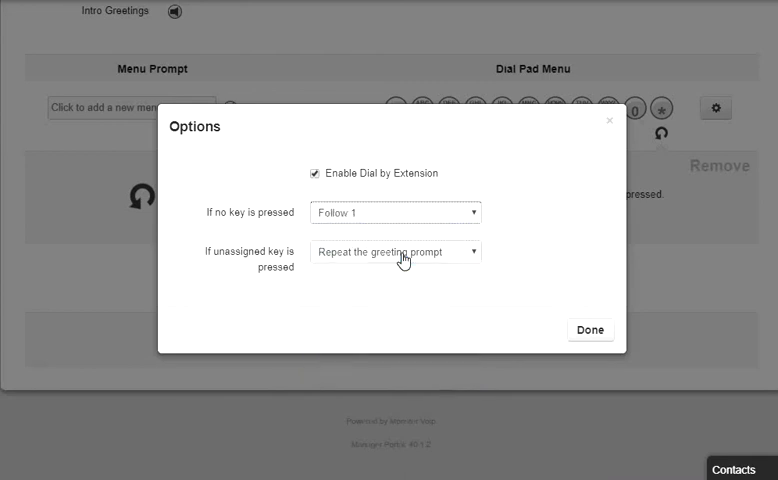
click(404, 255)
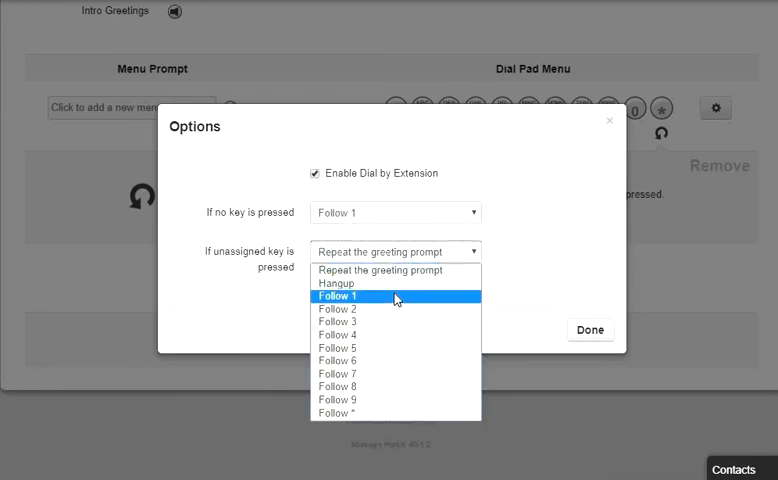
click(396, 297)
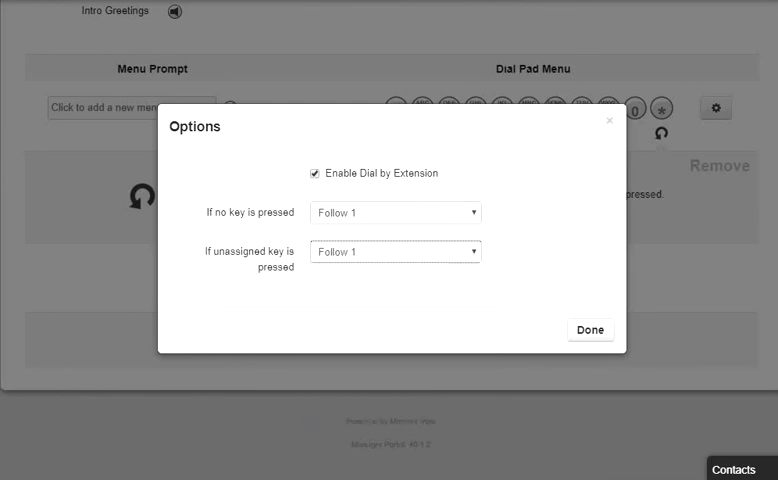
click(589, 329)
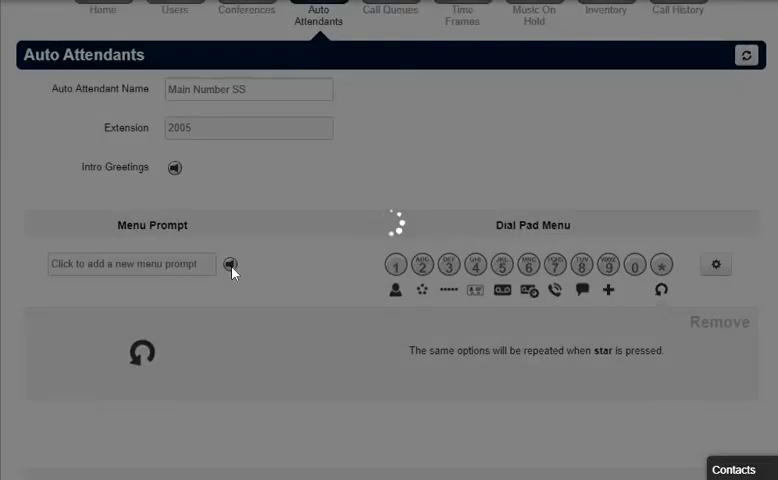
- Upload the prompt audio file as the Menu Prompt, described as 'Main SS menu prompt options'
click(230, 264)
text(Main SS menu prompt options)
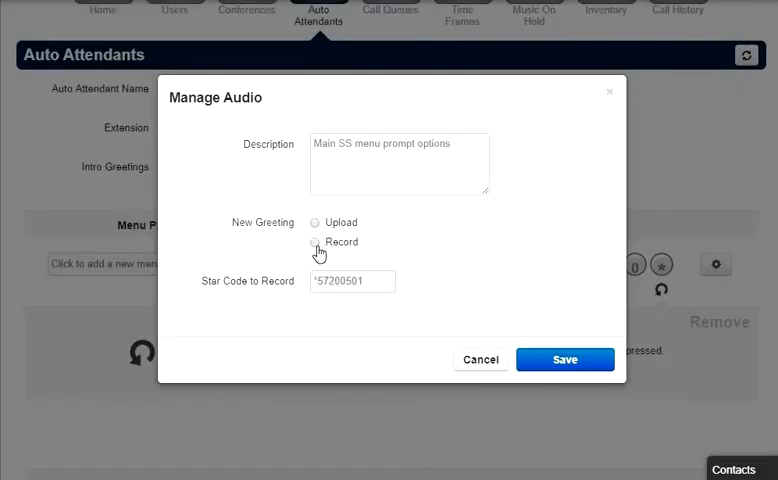
click(315, 222)
click(264, 281)
double_click(150, 94)
click(565, 395)
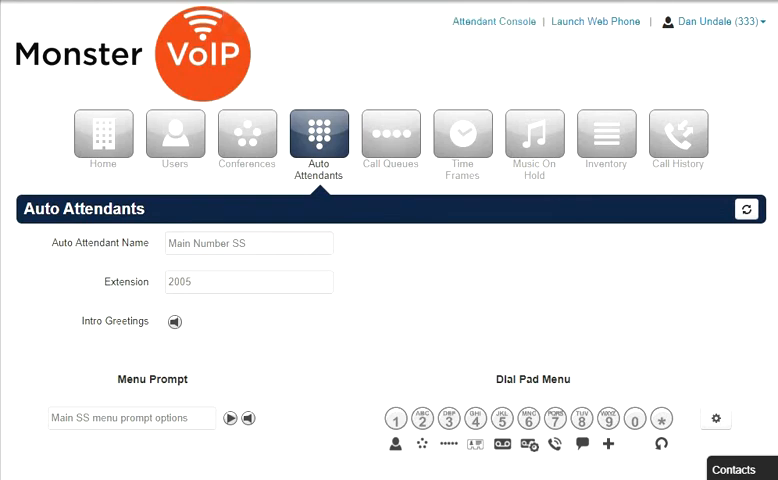
scroll(170, 375, down, 2)
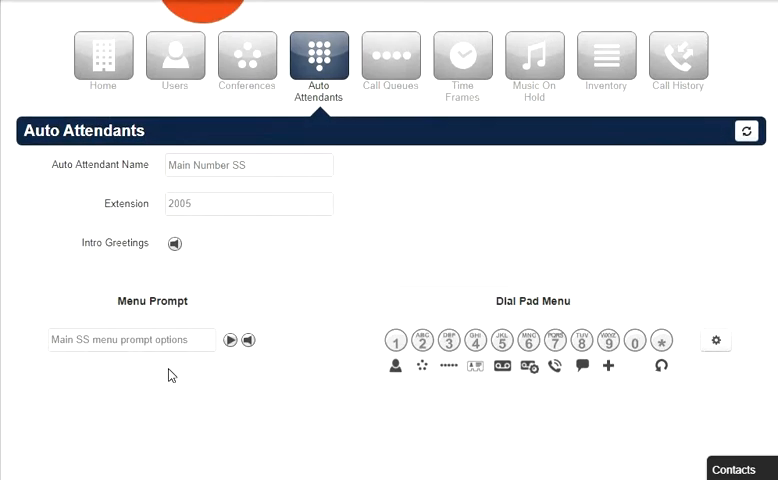
- Play back the 3-second menu prompt, choose Upload for the greeting, and return to the Home dashboard
click(248, 340)
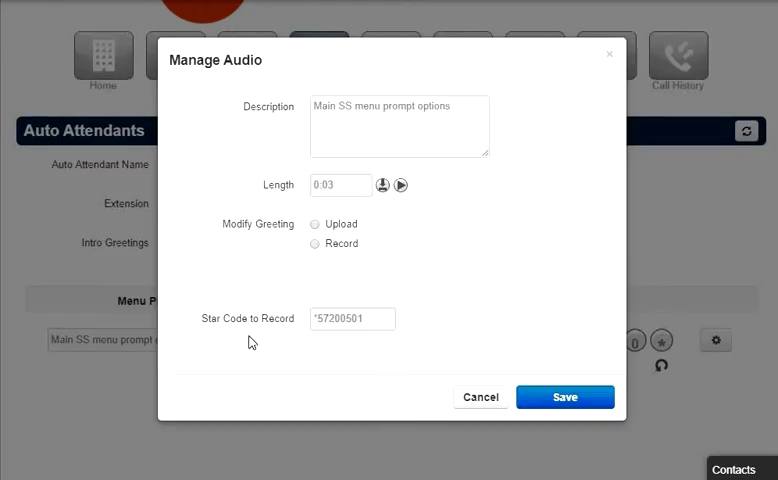
click(401, 186)
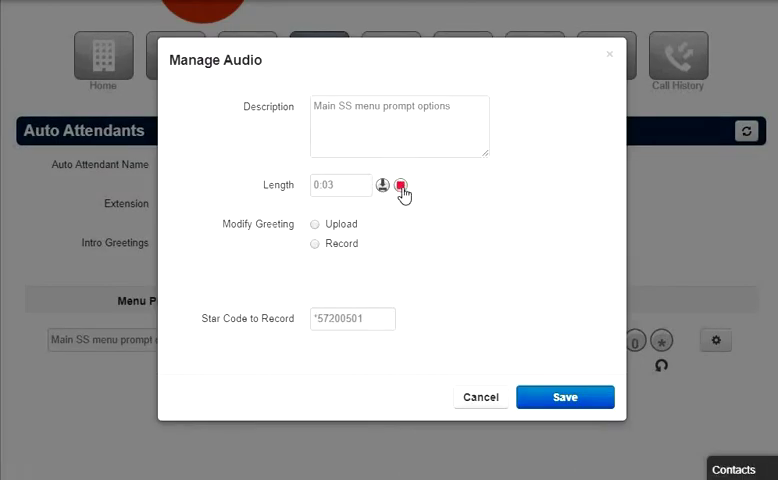
click(315, 224)
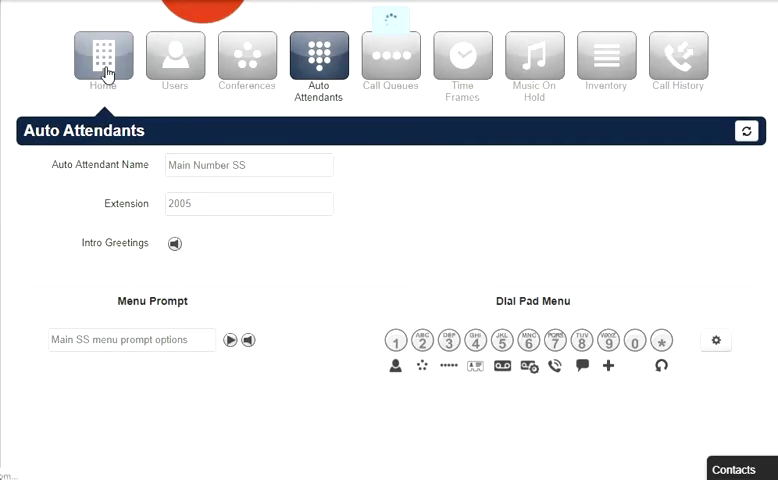
click(105, 70)
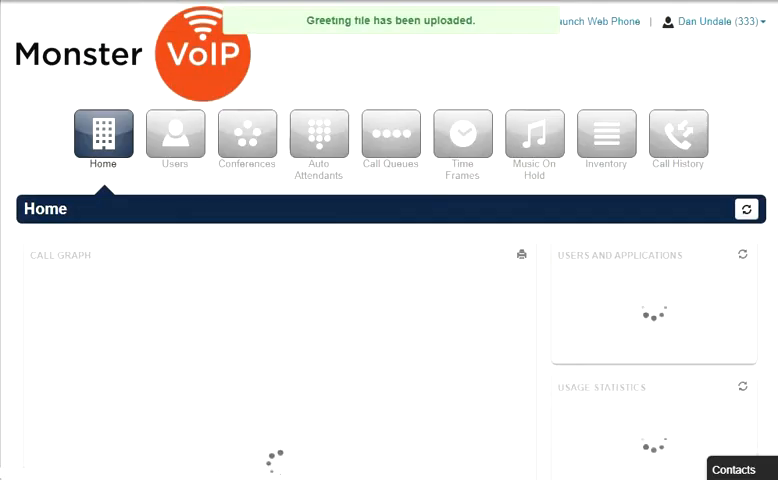